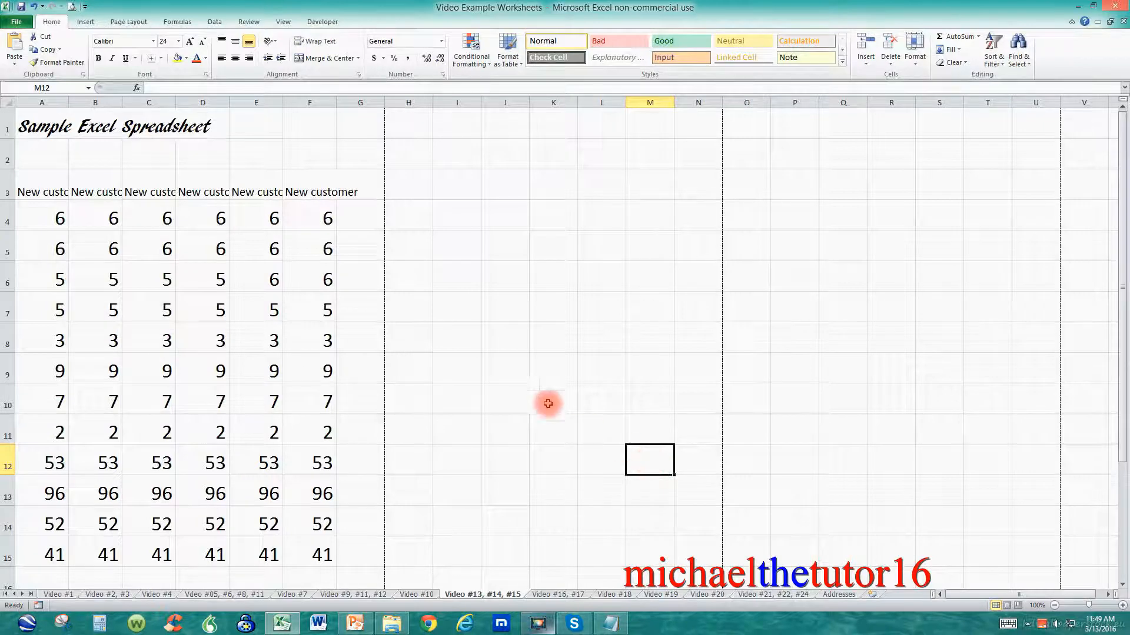
click(46, 126)
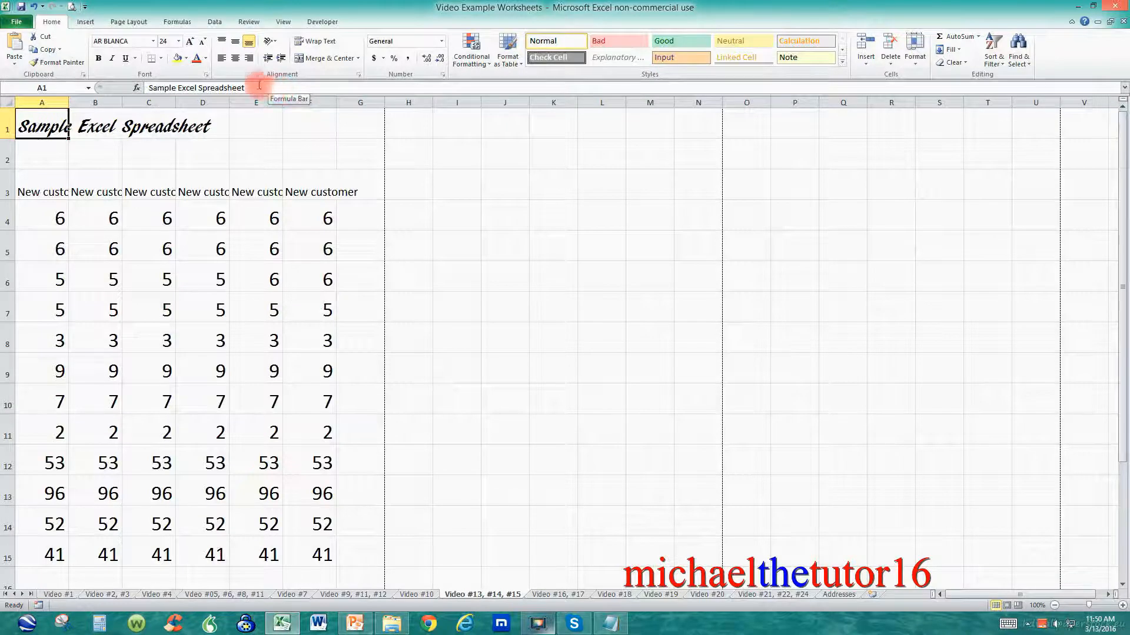
click(236, 61)
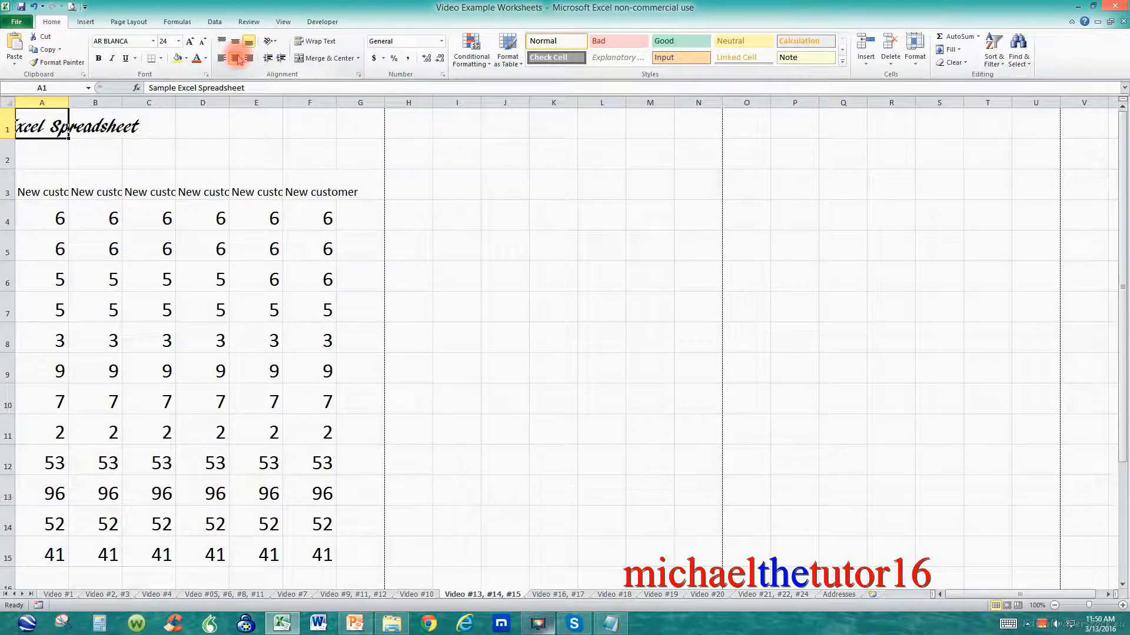
click(235, 58)
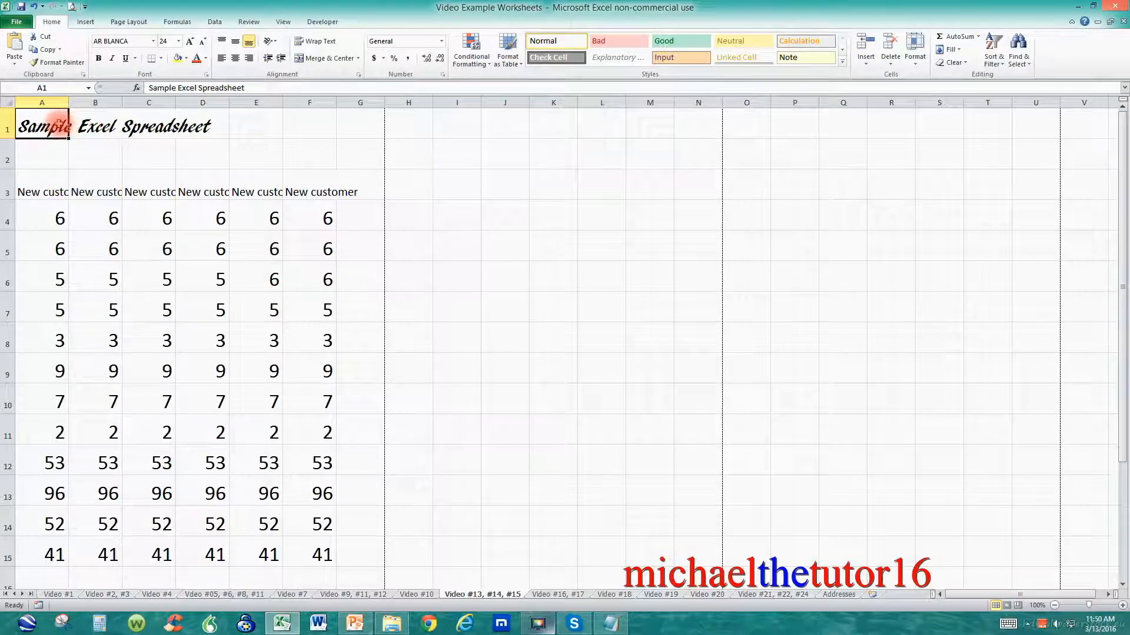
Step: Merge and center the Sample Excel Spreadsheet title across cells A1 to F1
drag(58, 125, 341, 126)
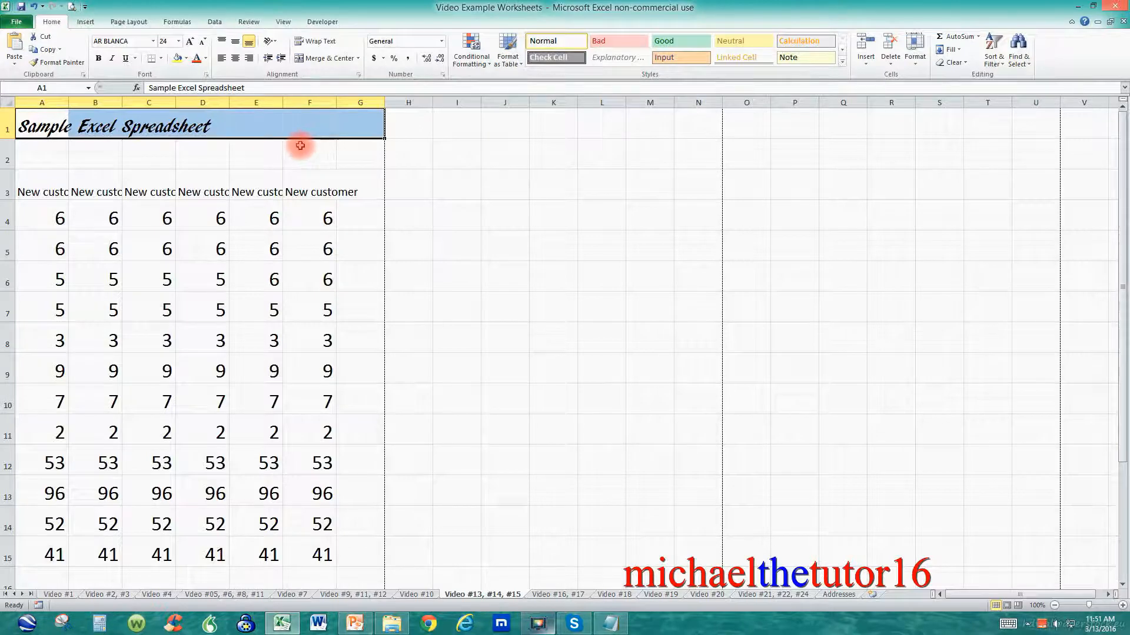
click(331, 59)
click(415, 195)
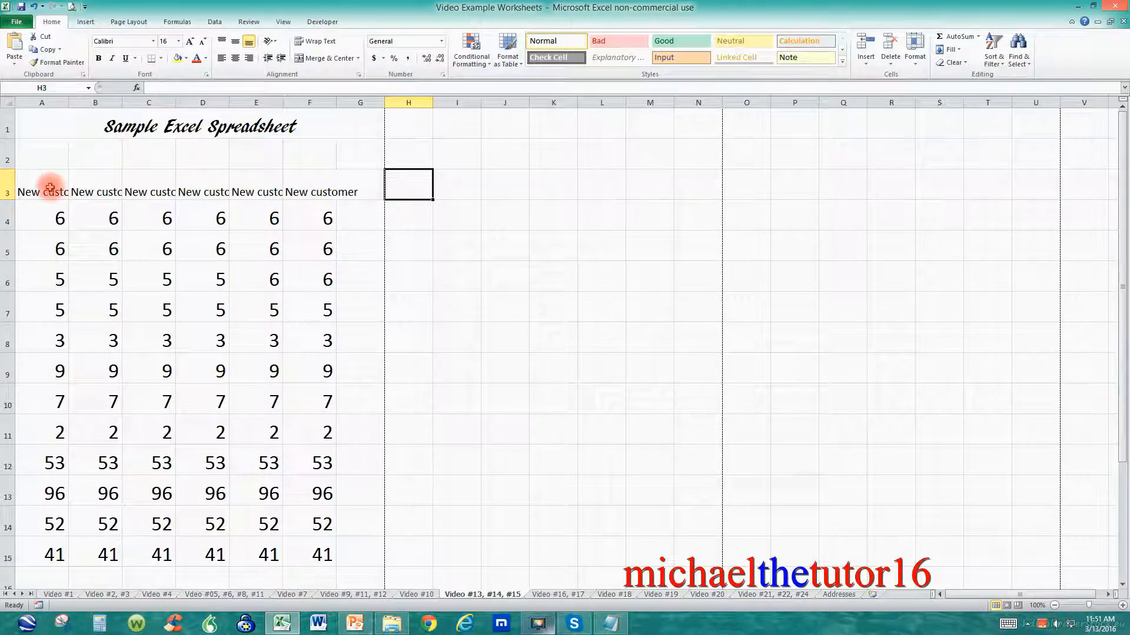
Step: Wrap the text of the New customer header cells A3 to F3
click(6, 190)
drag(6, 190, 52, 189)
click(51, 190)
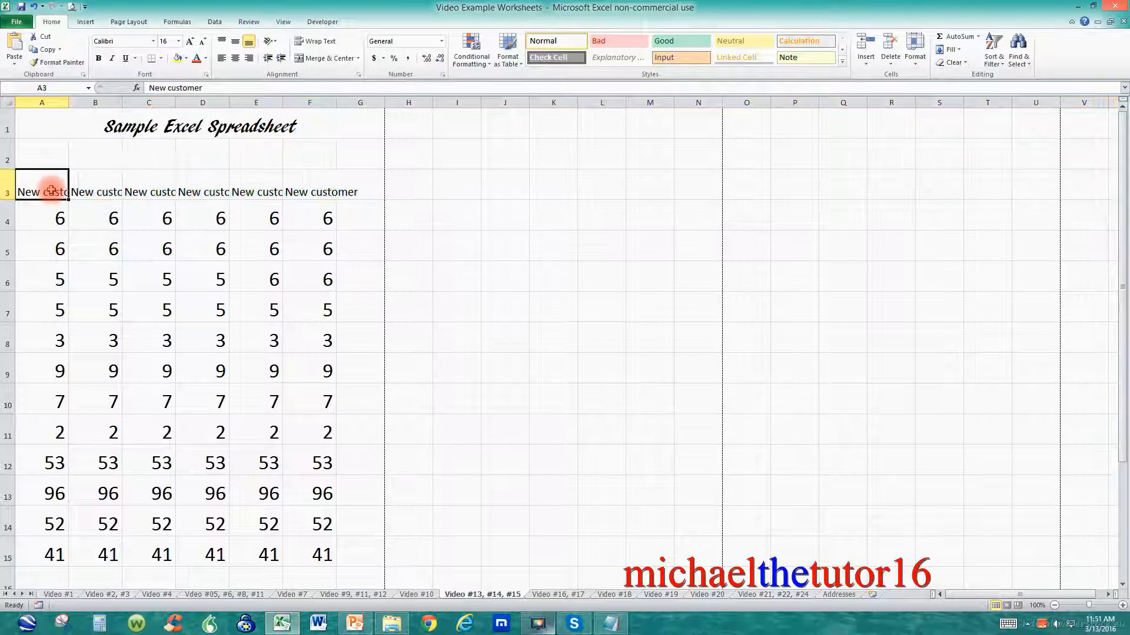
click(100, 179)
click(144, 180)
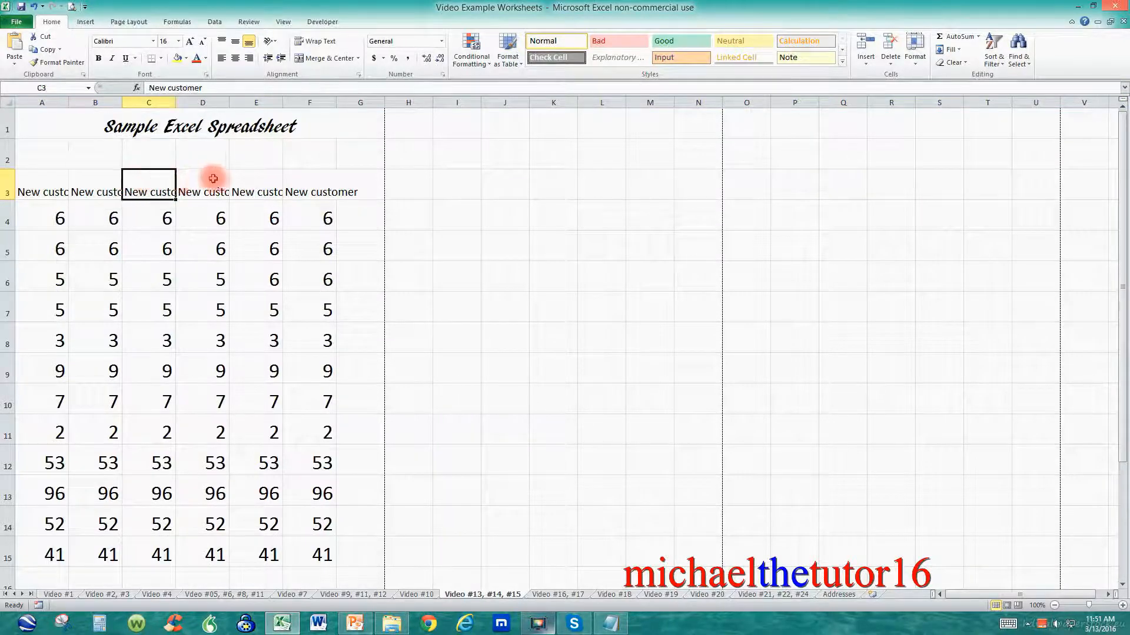
click(216, 180)
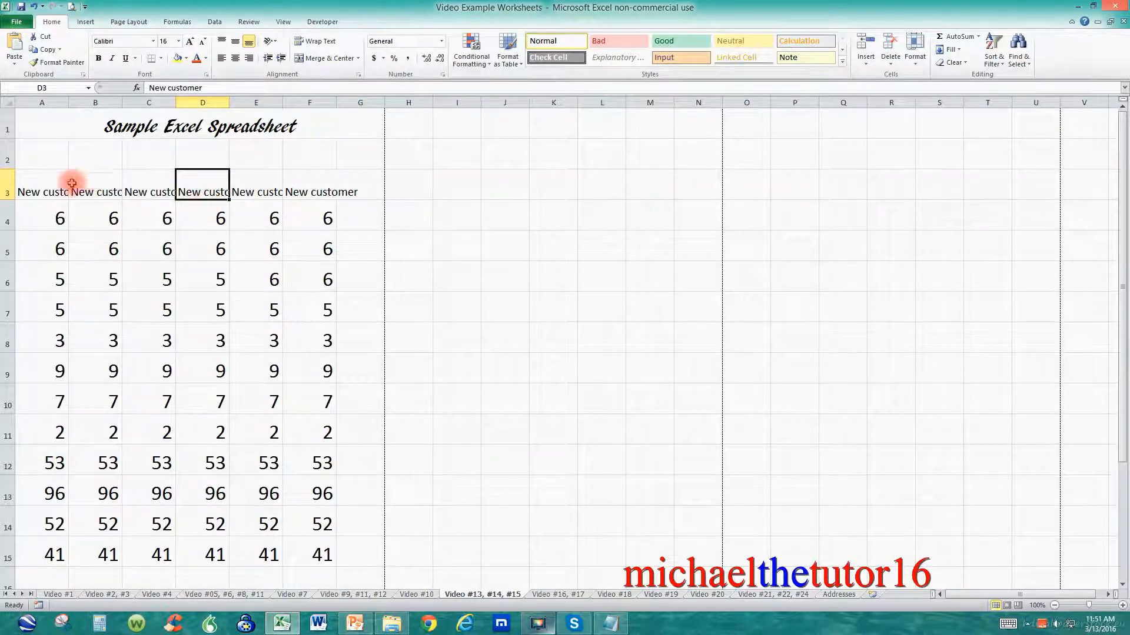
drag(56, 186, 294, 189)
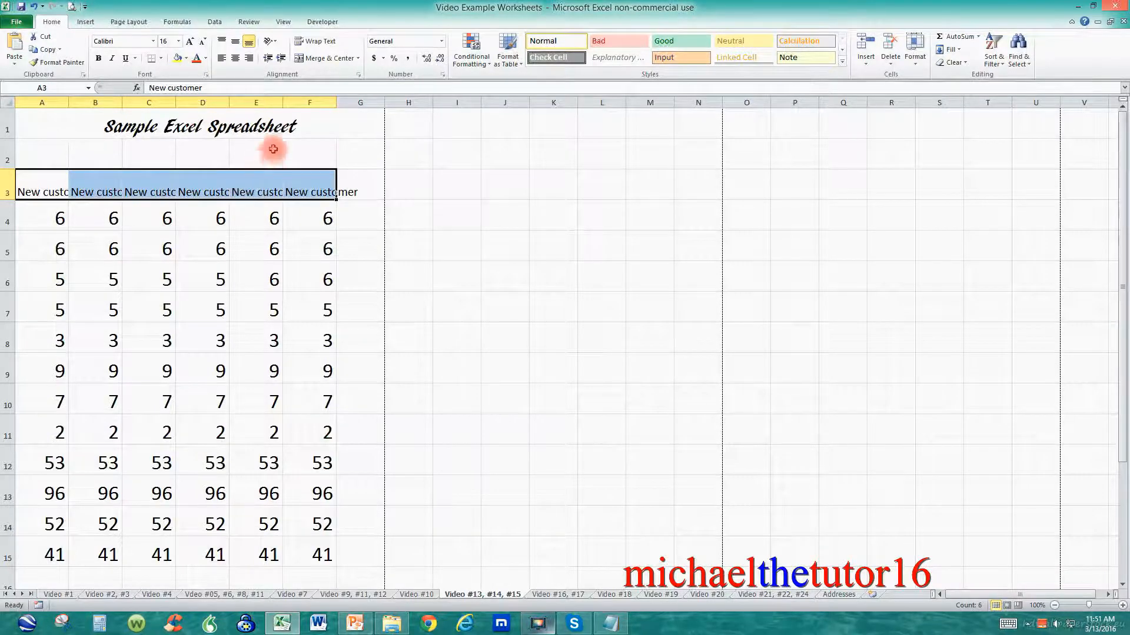
click(324, 46)
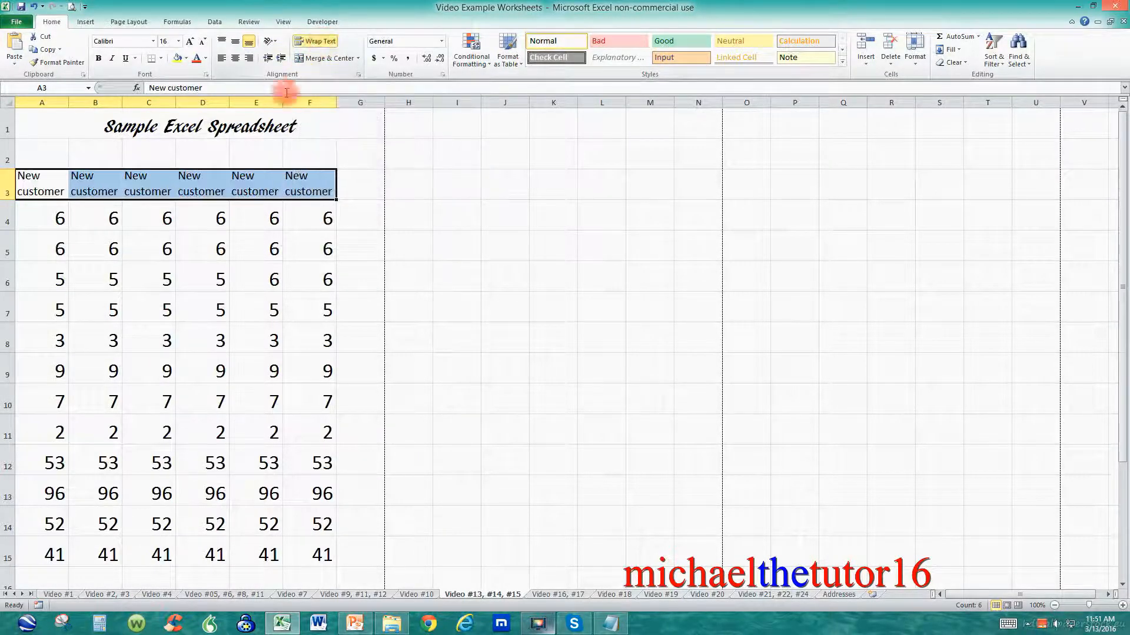
Step: Center the contents of the table range A3 to F15 horizontally
click(164, 219)
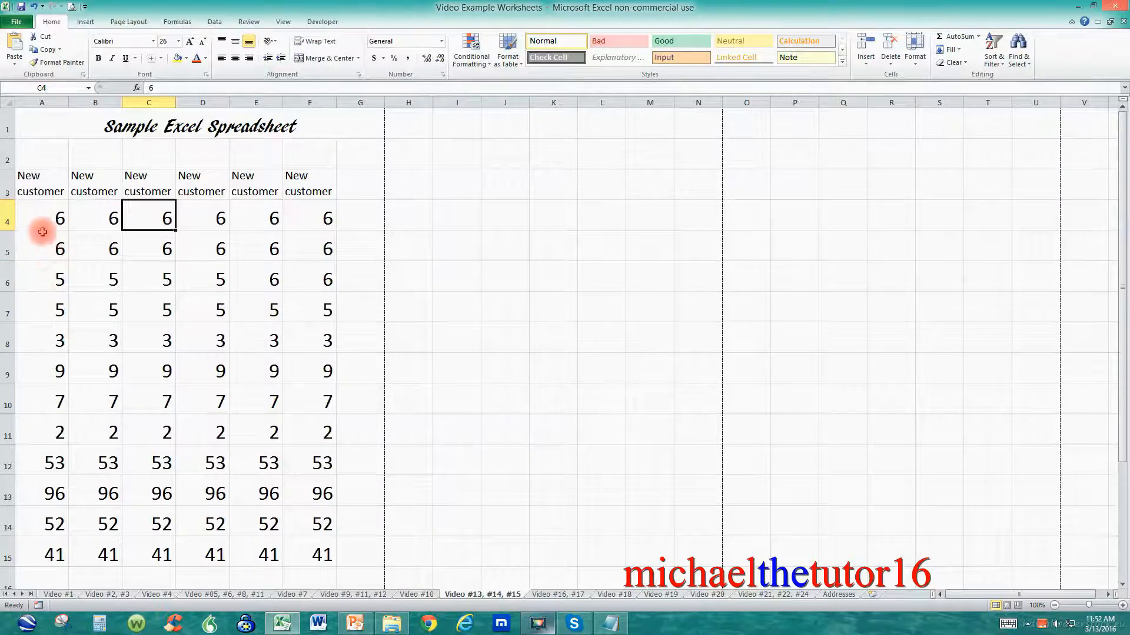
drag(42, 191, 321, 554)
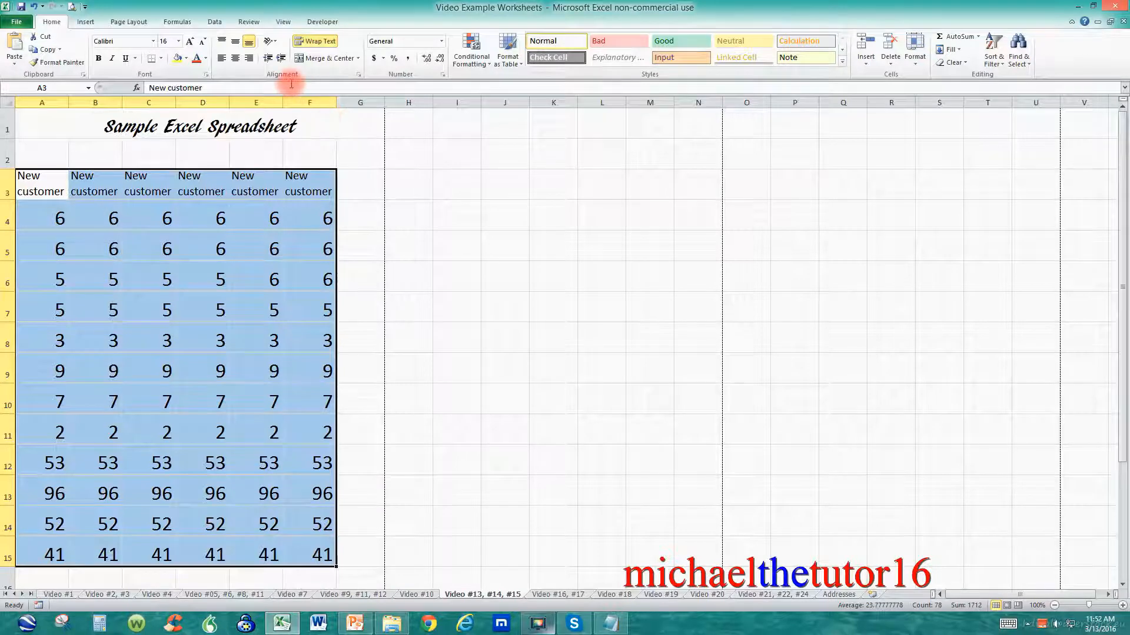
click(235, 59)
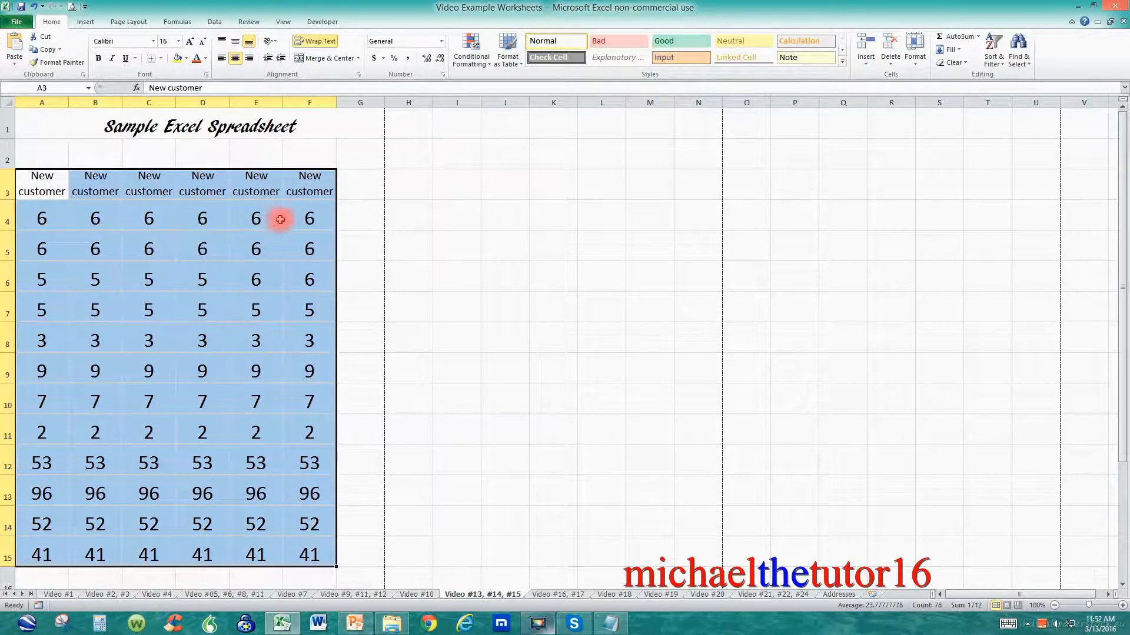
click(359, 227)
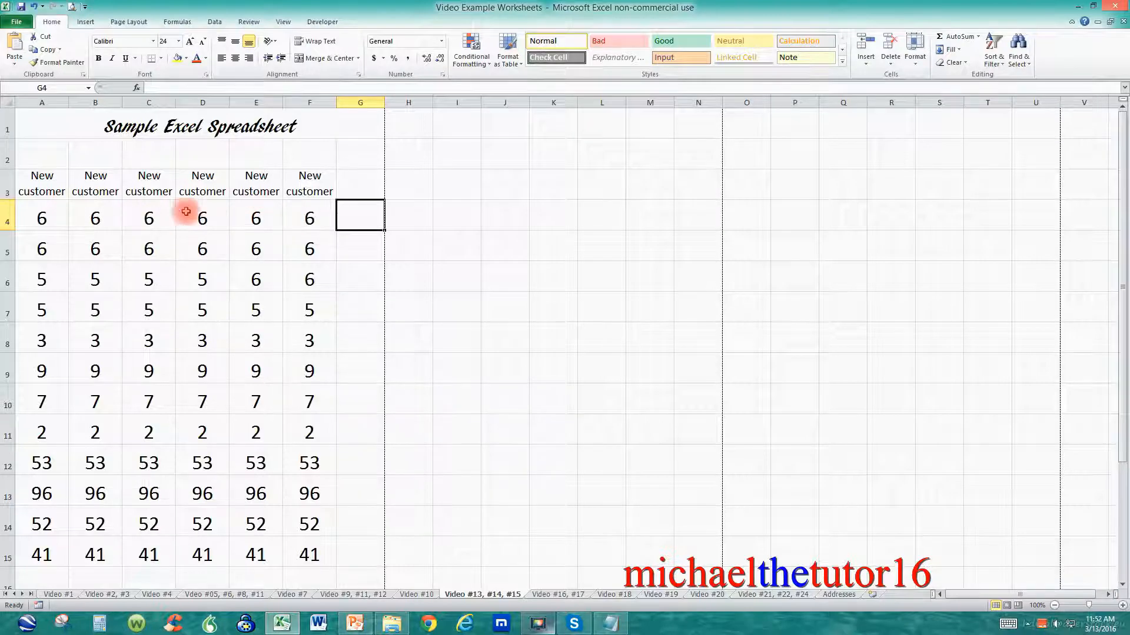
Step: Middle-align the contents of the table range A3 to F15 vertically
drag(27, 180, 306, 543)
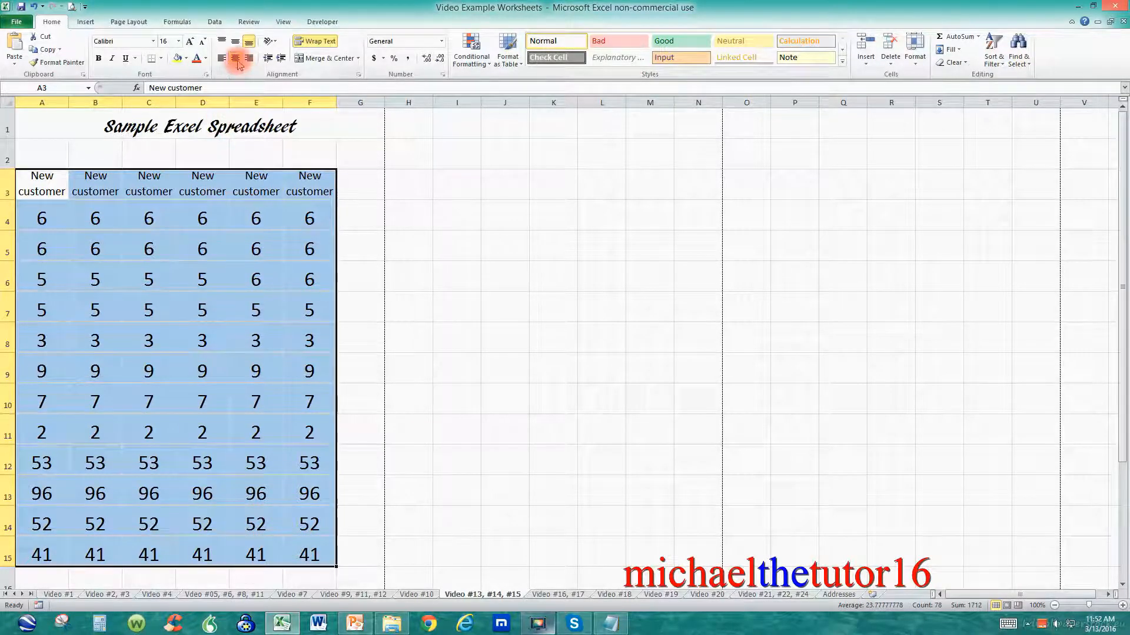
click(236, 42)
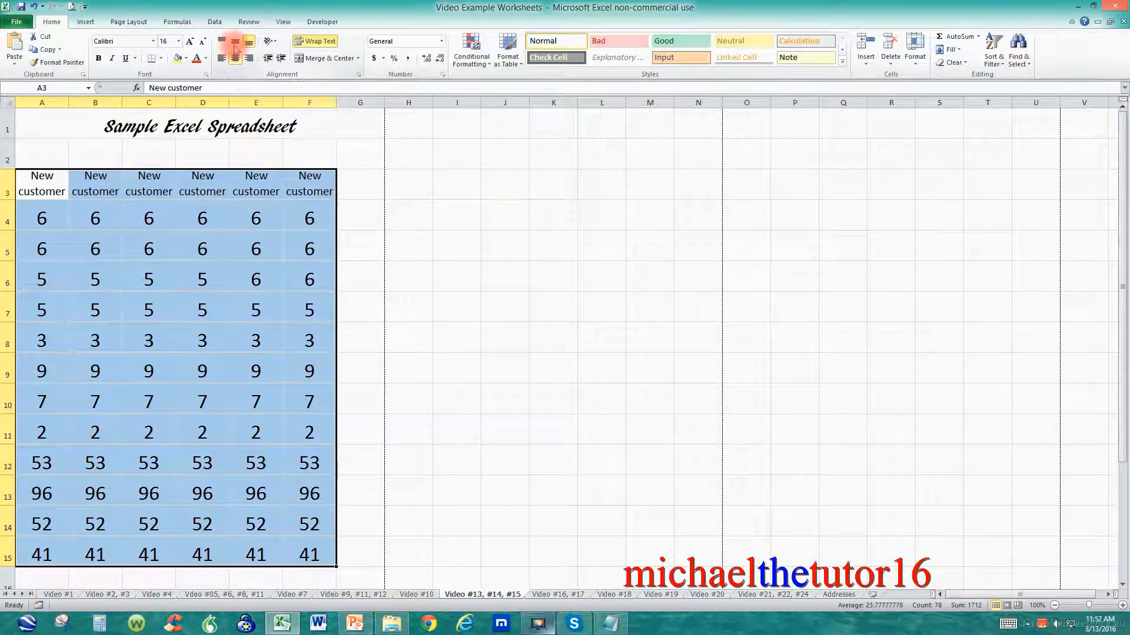
click(235, 41)
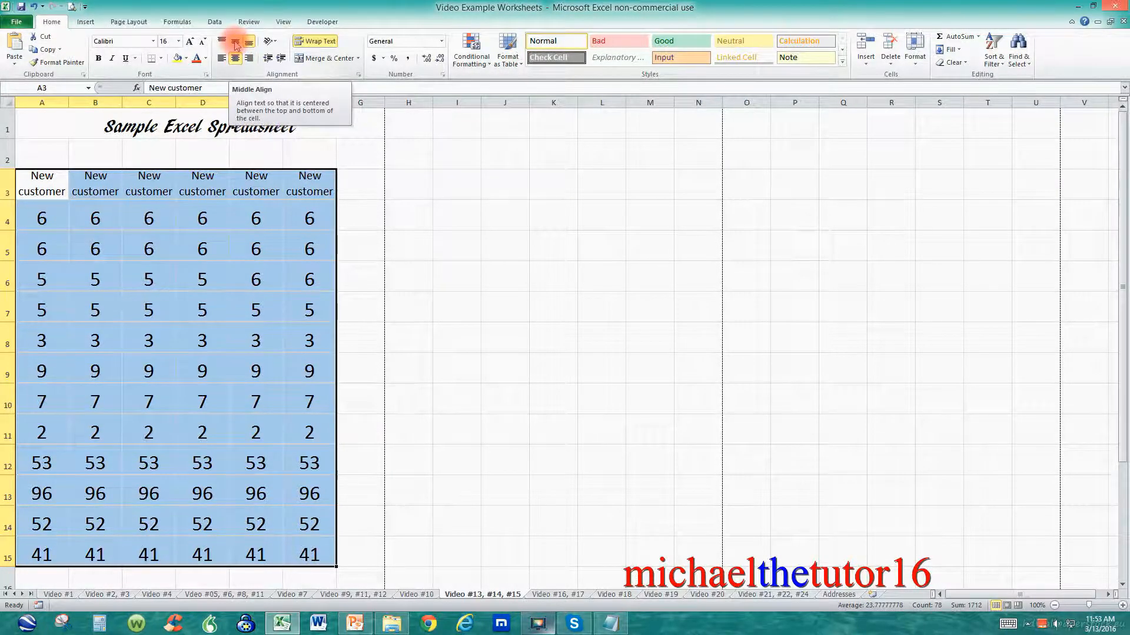
click(234, 42)
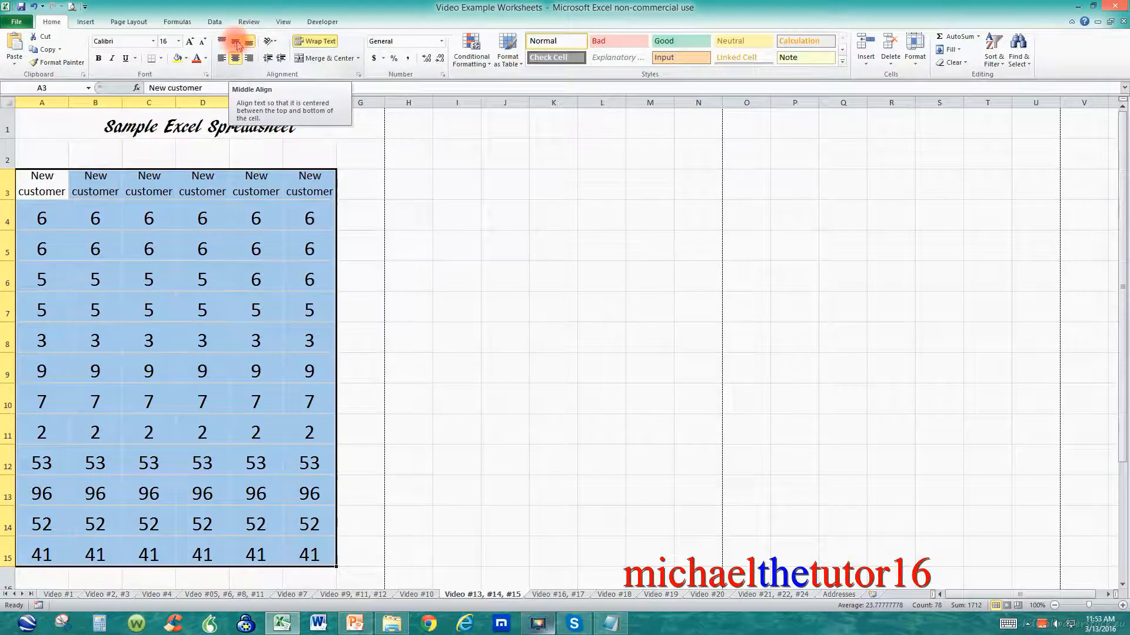
Step: Inspect the table cells and open the worksheet's print preview, then return to the sheet
click(269, 223)
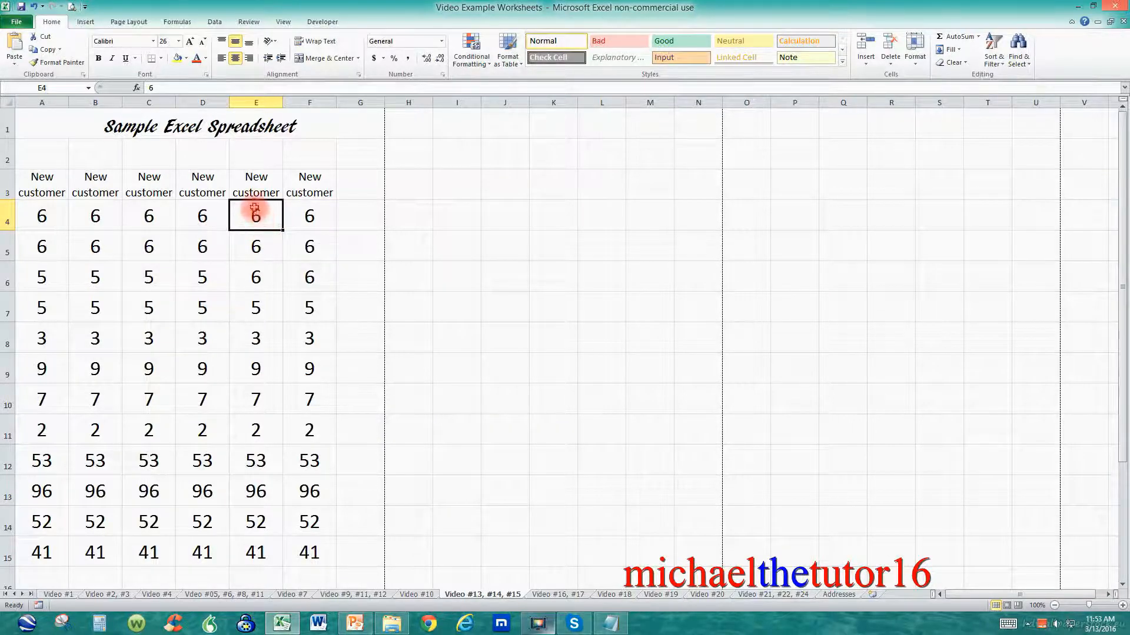
click(255, 180)
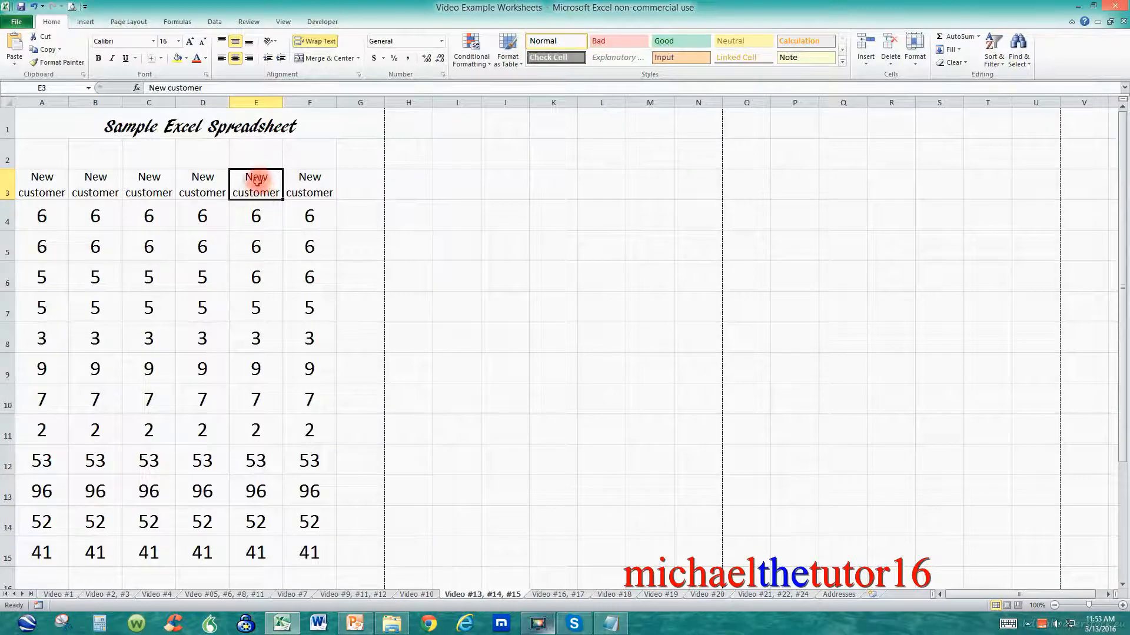
click(259, 217)
click(265, 243)
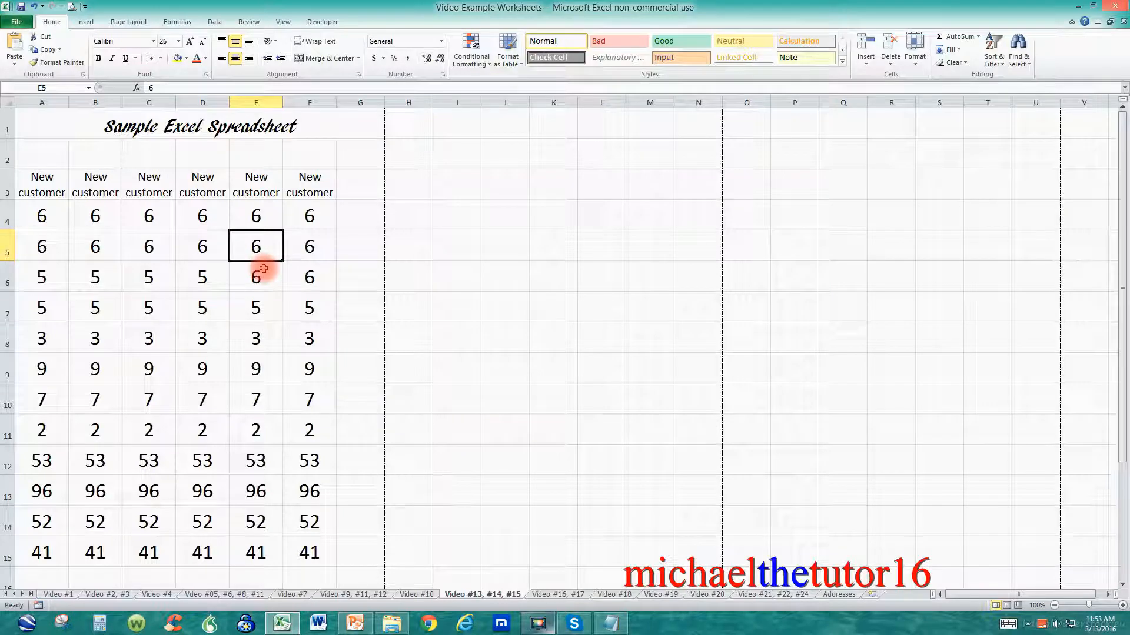
click(17, 22)
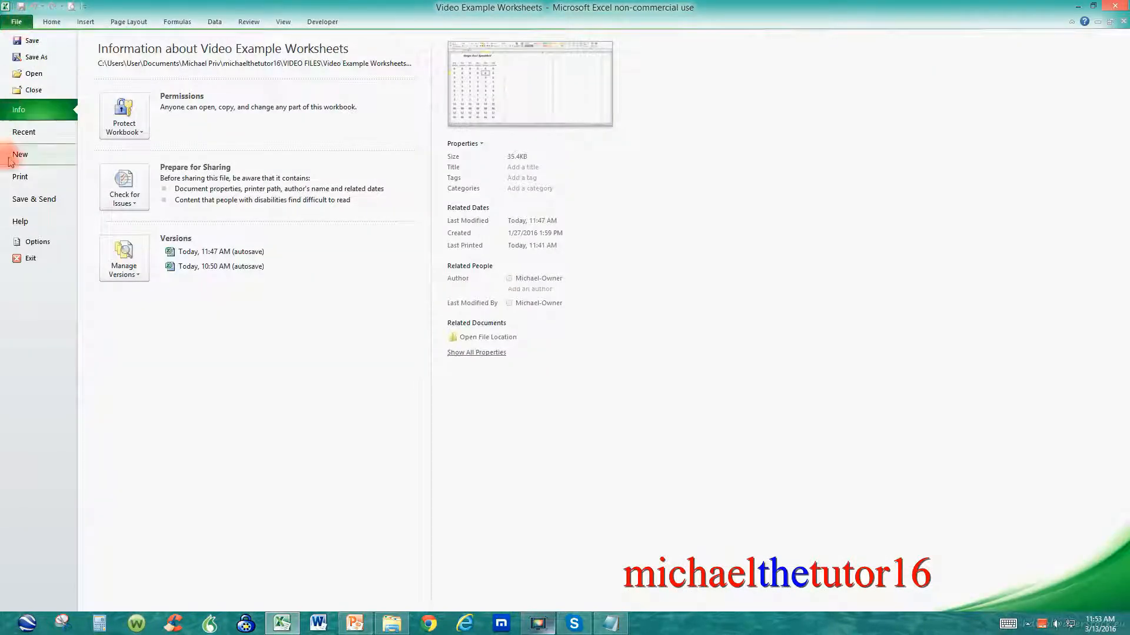
click(23, 177)
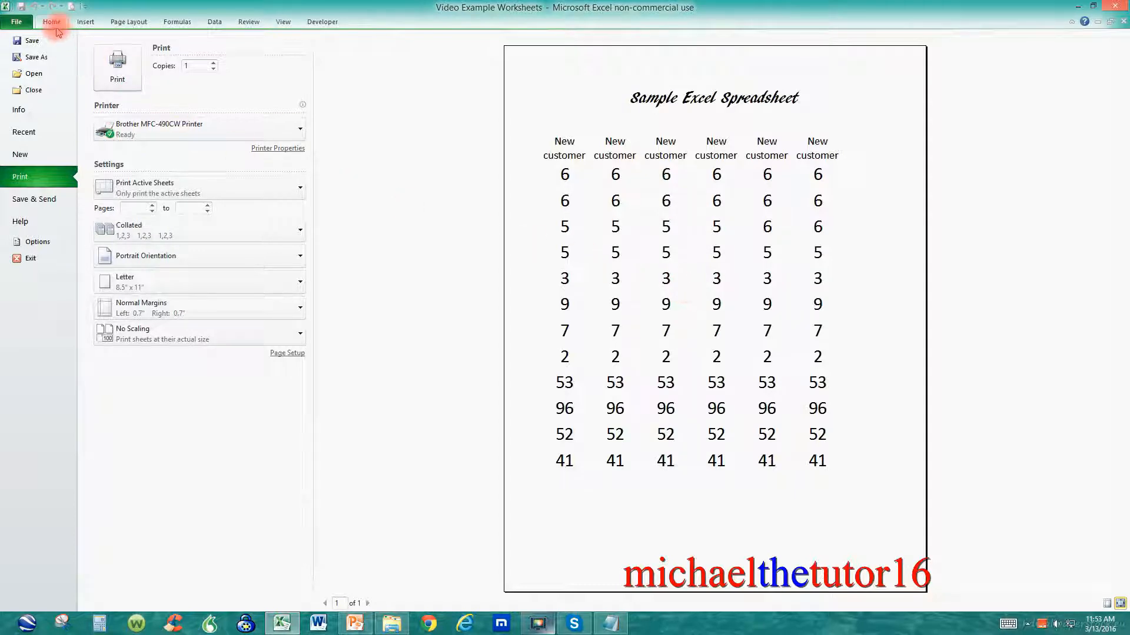
click(16, 23)
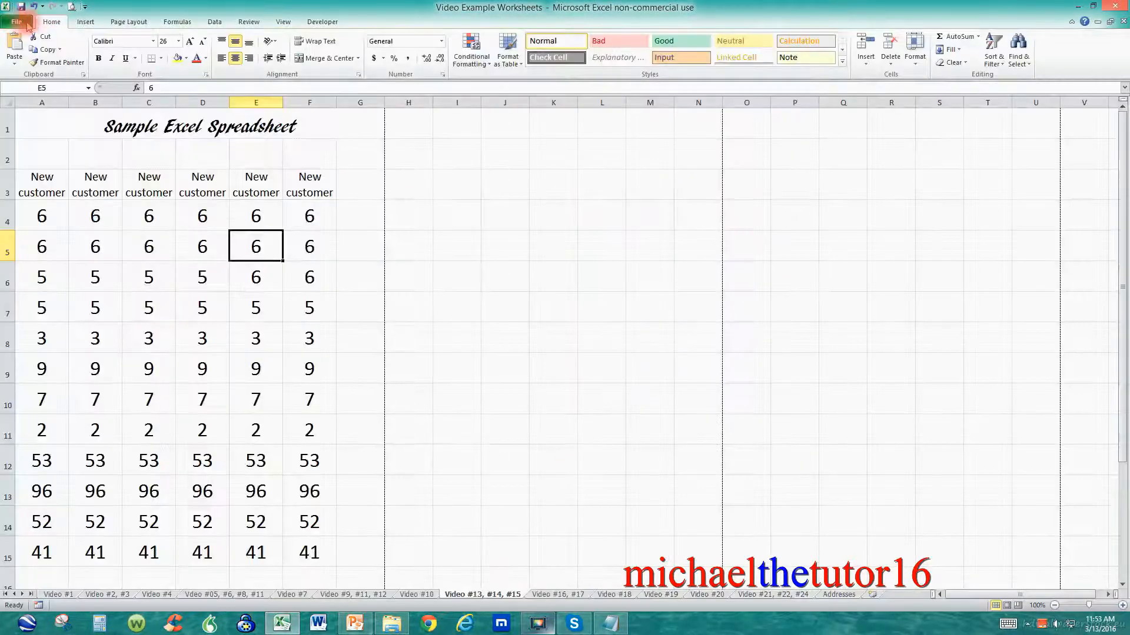
Step: Apply All Borders to the table range A3 to F15
drag(44, 186, 292, 540)
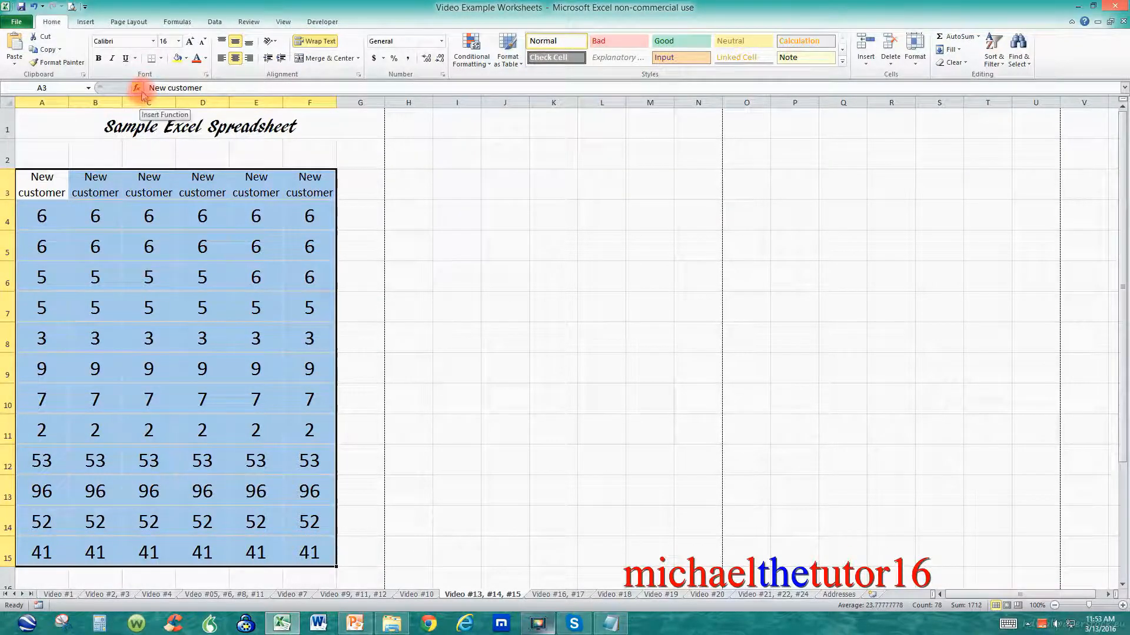
click(162, 59)
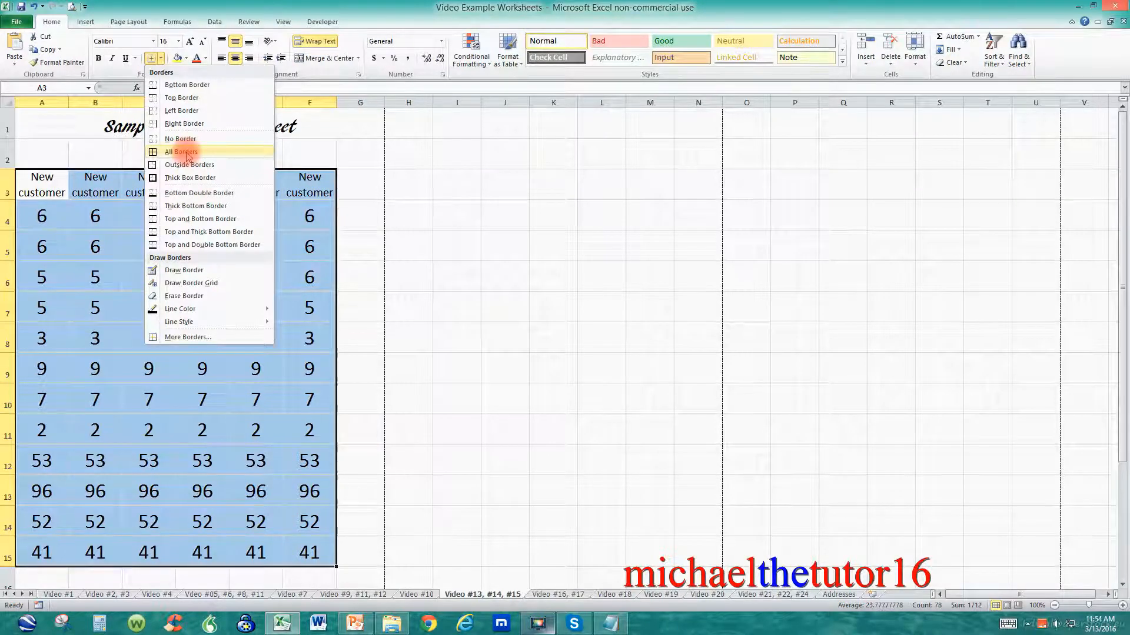
click(187, 152)
click(505, 310)
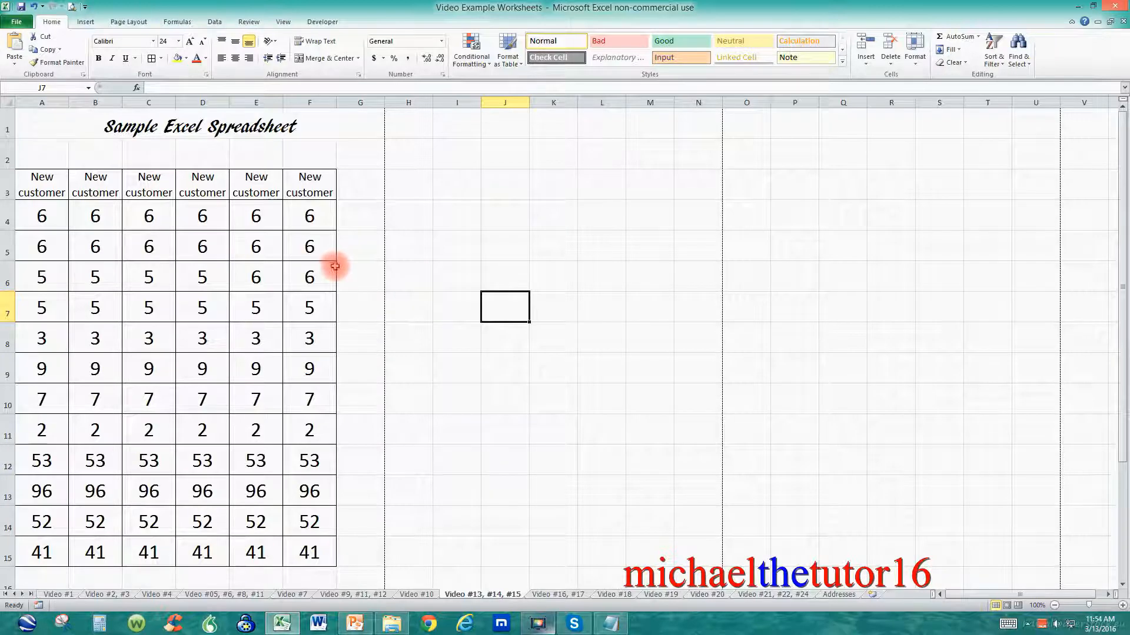
Step: Open the print preview of the bordered worksheet
click(22, 24)
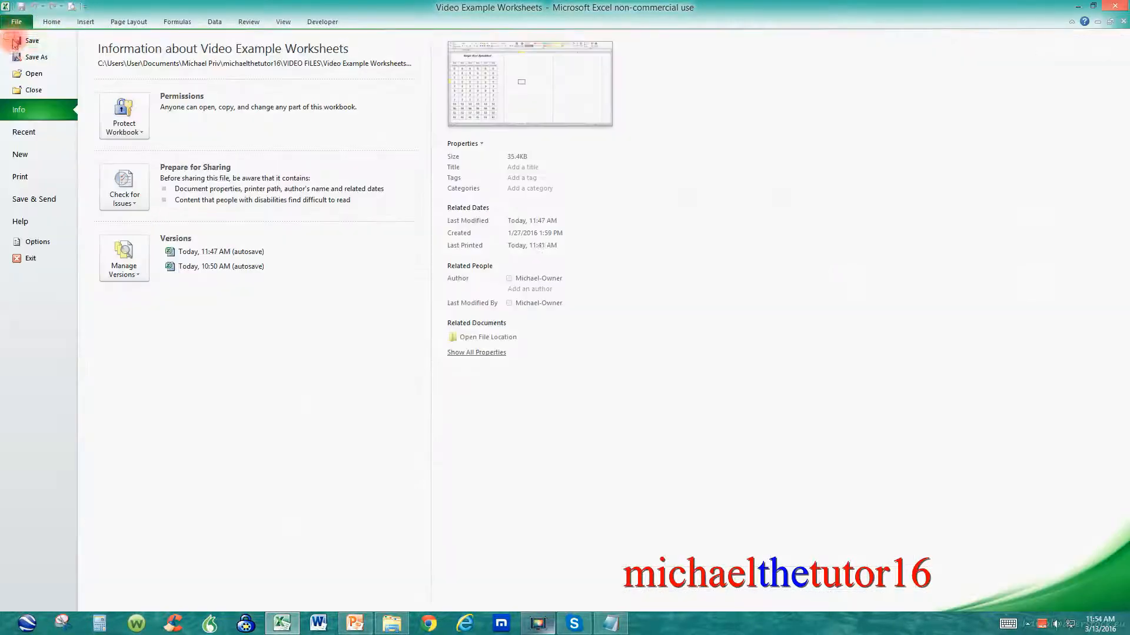
click(22, 175)
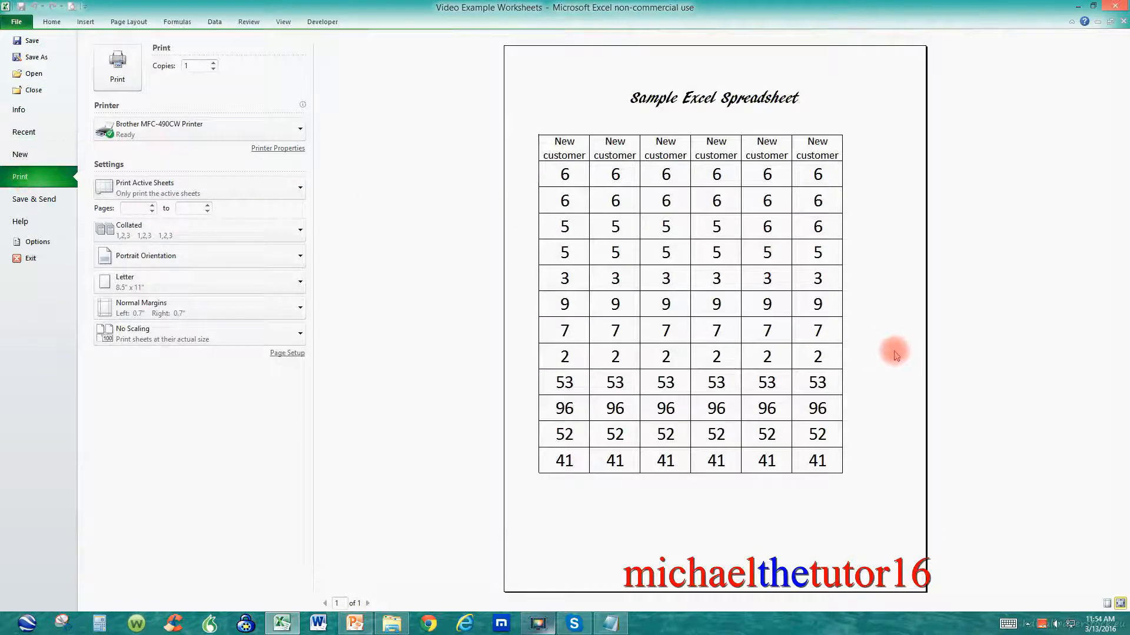